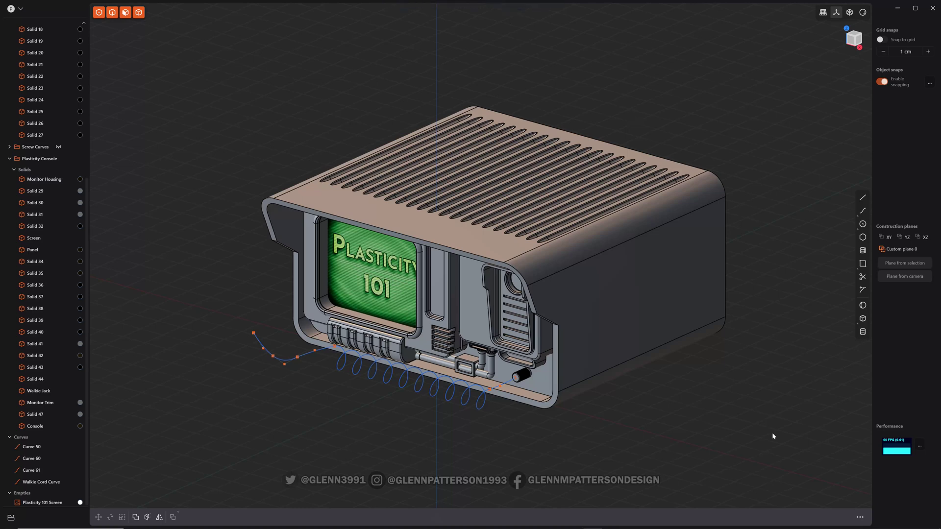
# Step: Create a sphere with a radius of about 2.38 cm in the empty space beside the console, as a separate body
pyautogui.moveTo(693, 422); pyautogui.dragTo(610, 406, button='middle')
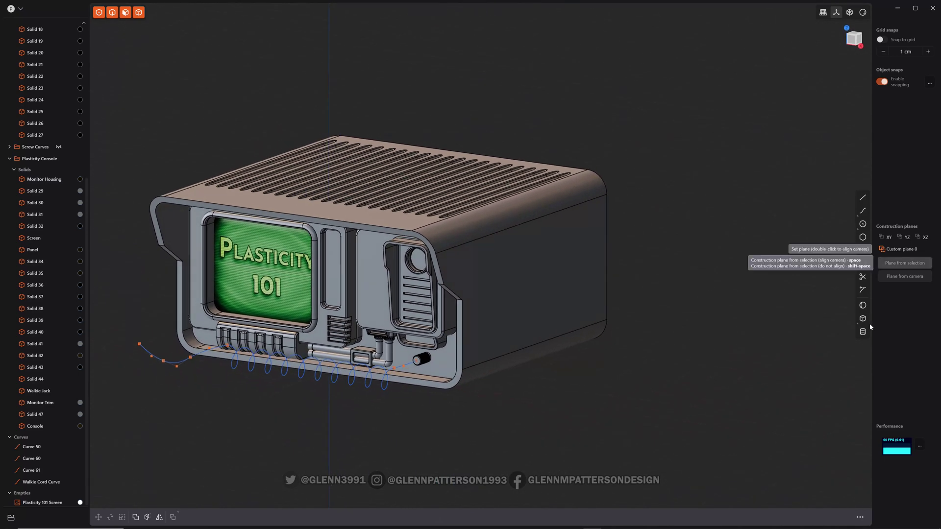
pyautogui.click(863, 306)
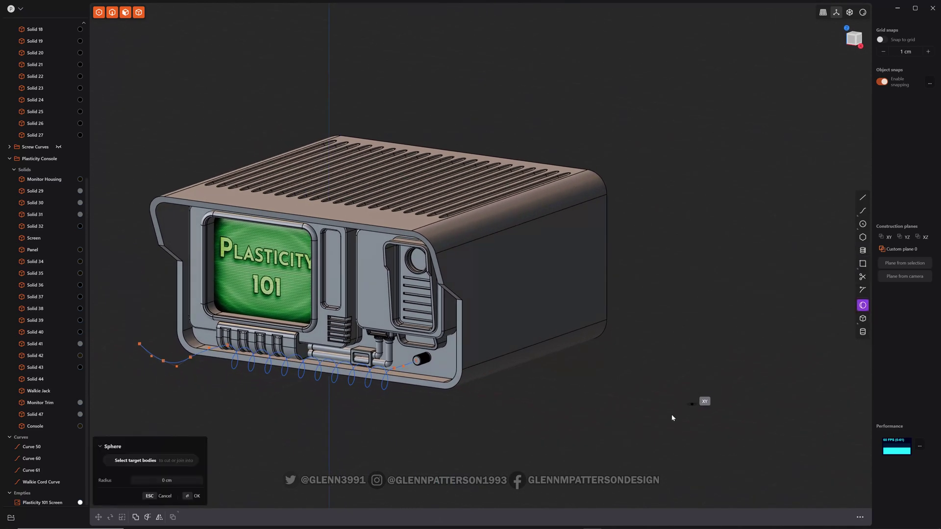
pyautogui.click(660, 417)
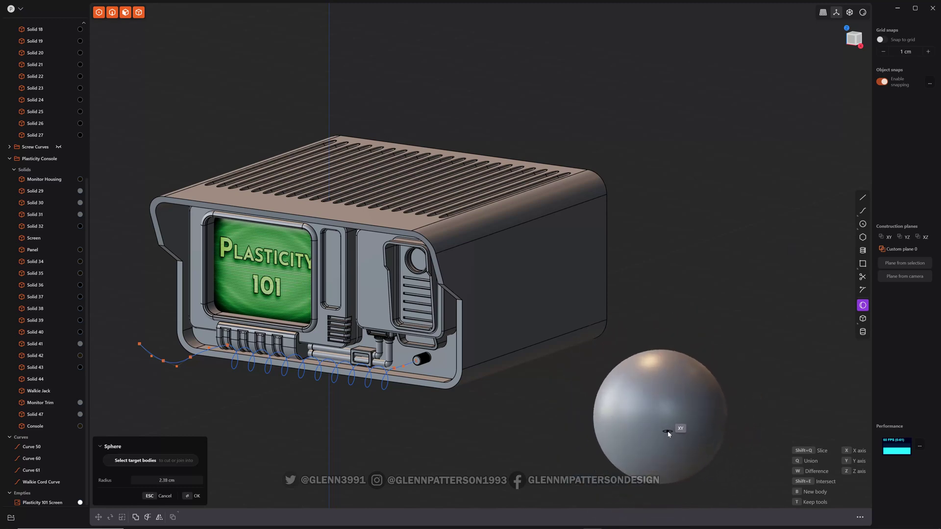
pyautogui.click(668, 434)
pyautogui.press('Return')
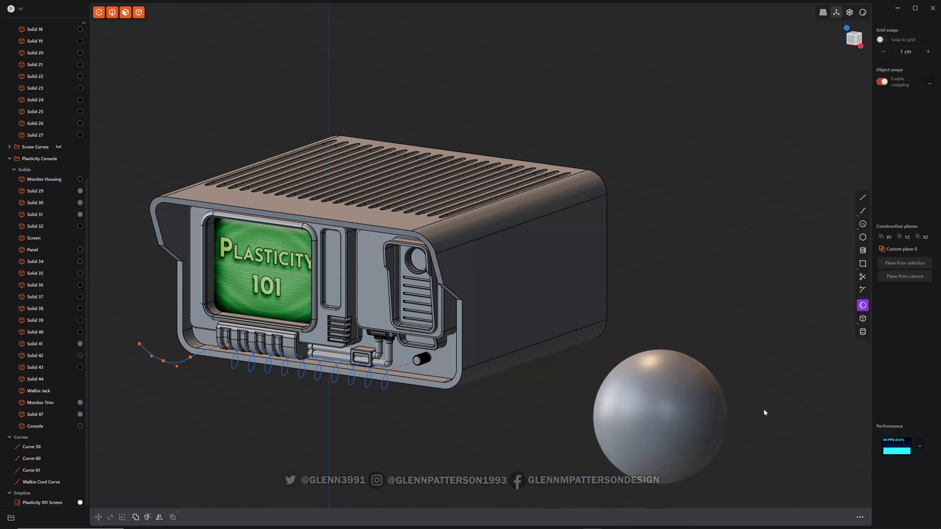
pyautogui.keyDown('shift'); pyautogui.moveTo(764, 409); pyautogui.dragTo(735, 378, button='middle'); pyautogui.keyUp('shift')
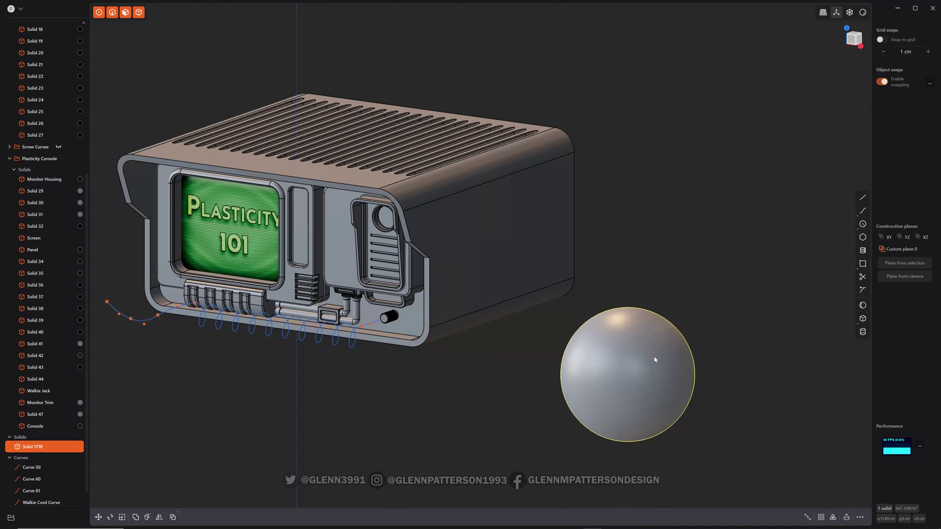
# Step: Duplicate the sphere in place and scale the copy to about 1.48 in X and Z and 0.46 in Y
pyautogui.hotkey('shift', 'd')
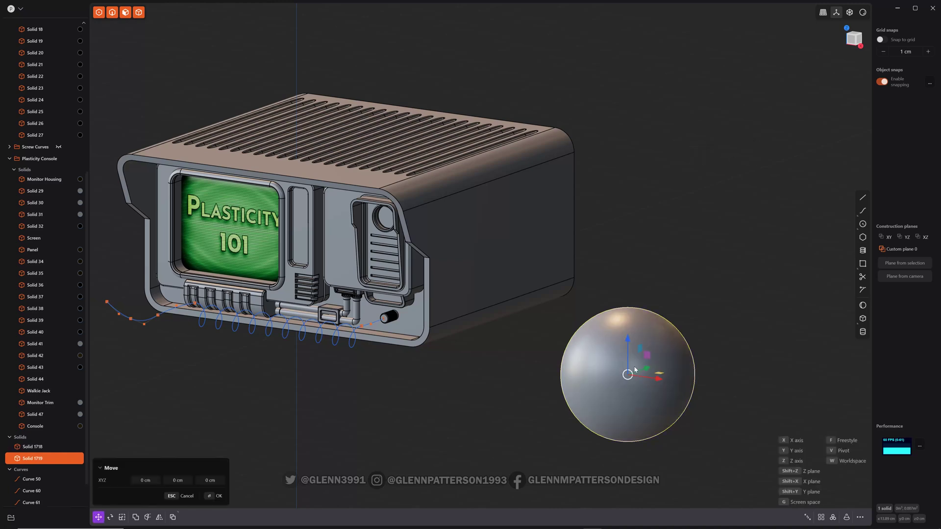
pyautogui.press('s')
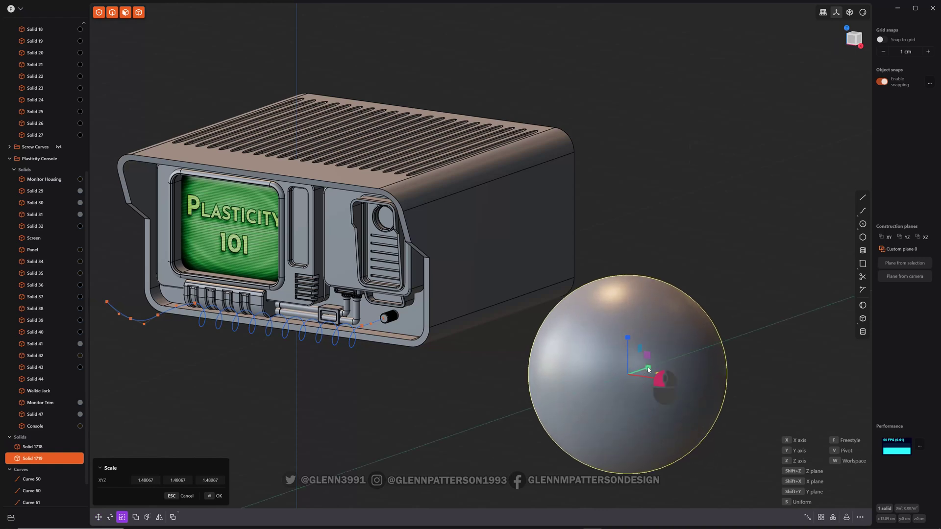
pyautogui.press('y')
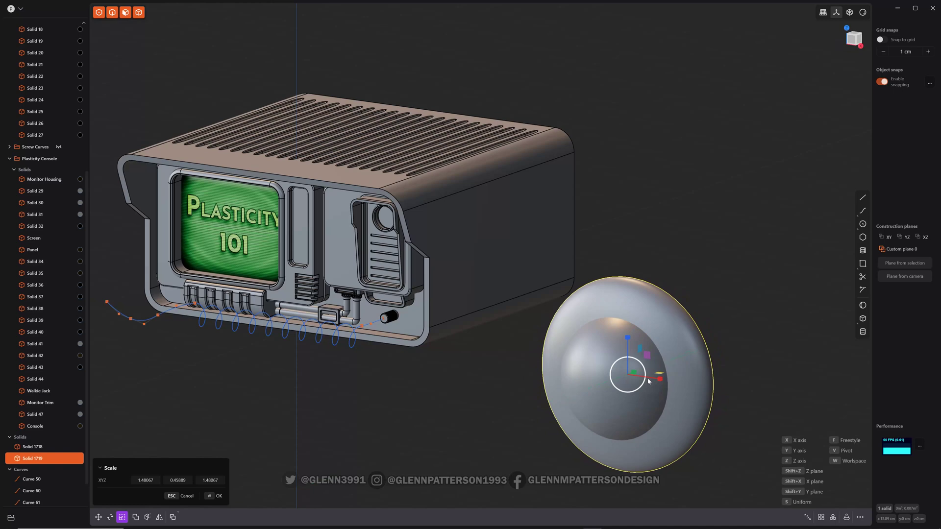
# Step: Move the flattened copy about 0.9 cm in negative X, plus a little further, so it is offset from the original sphere
pyautogui.press('g')
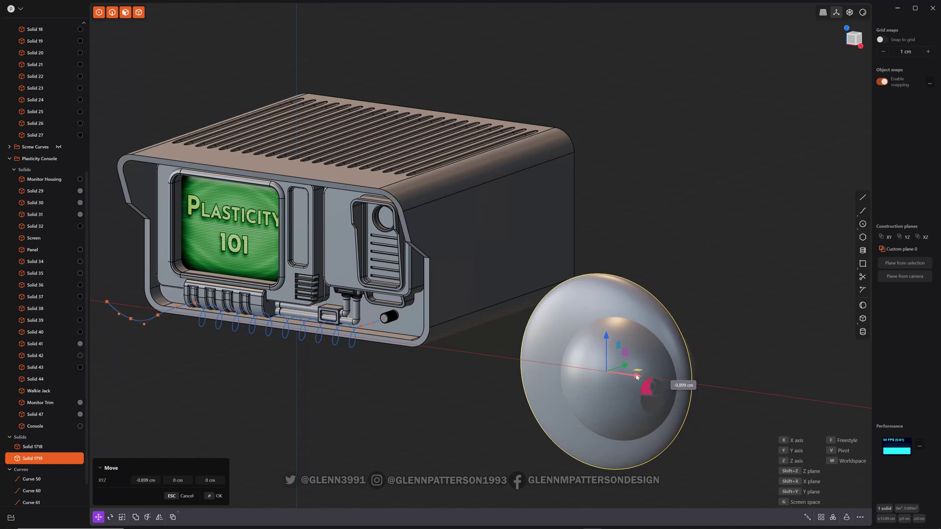
pyautogui.click(636, 375)
pyautogui.moveTo(738, 353)
pyautogui.mouseDown(button='middle')
pyautogui.moveTo(733, 363)
pyautogui.moveTo(651, 349)
pyautogui.moveTo(687, 365)
pyautogui.moveTo(746, 361)
pyautogui.mouseUp(button='middle')
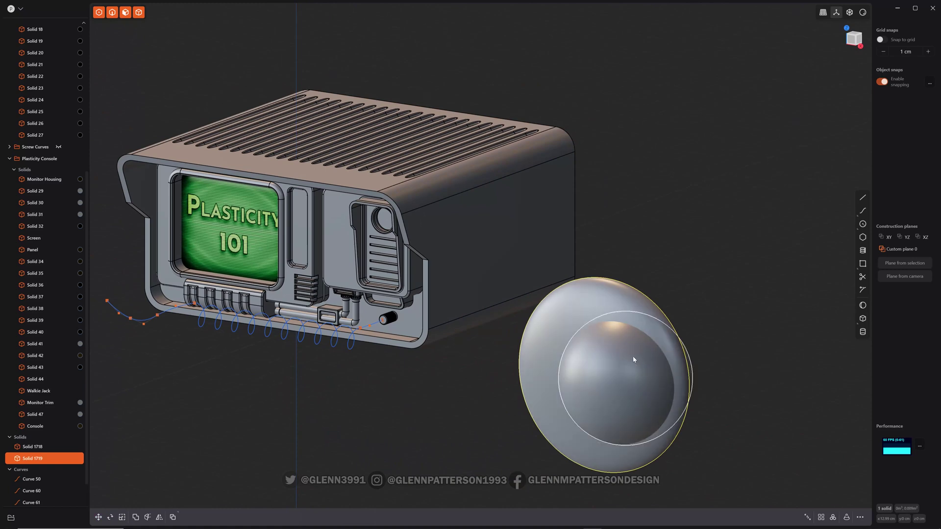
pyautogui.click(714, 300)
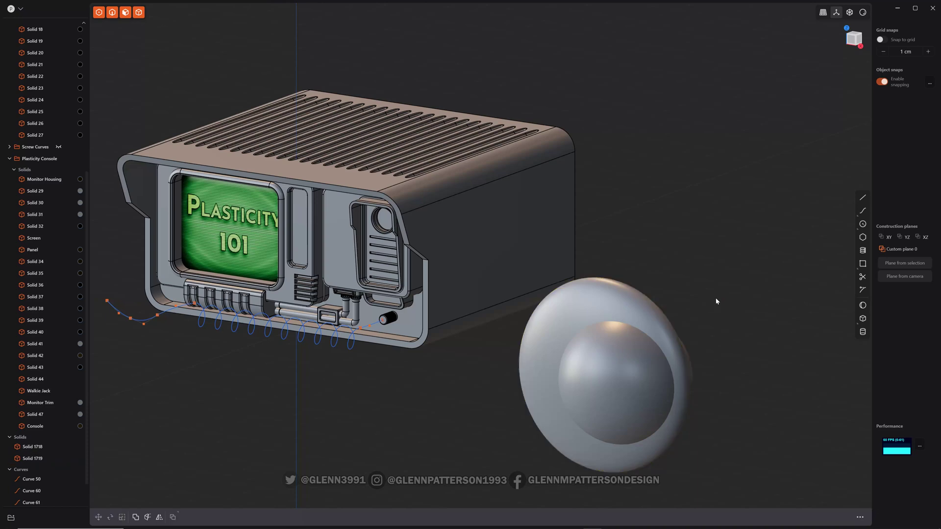
pyautogui.click(672, 344)
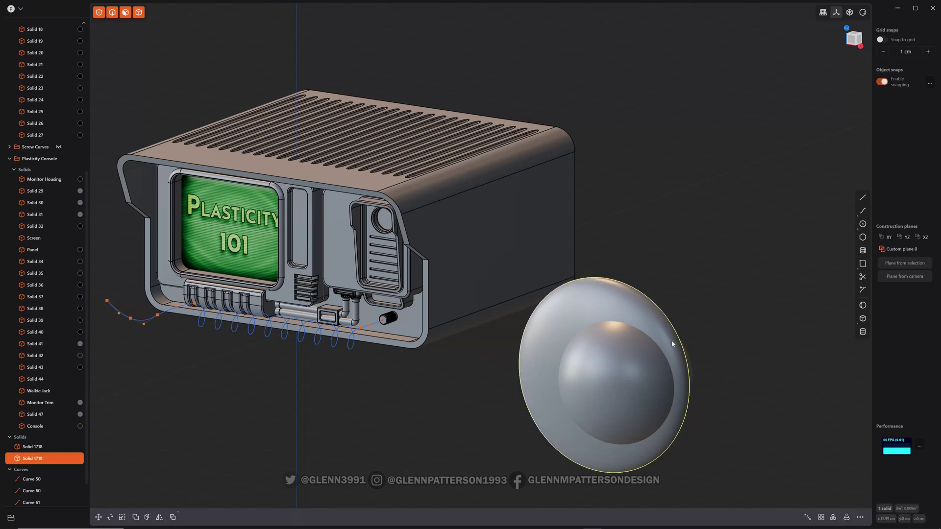
pyautogui.press('g')
pyautogui.moveTo(634, 384); pyautogui.dragTo(625, 386)
pyautogui.press('Return')
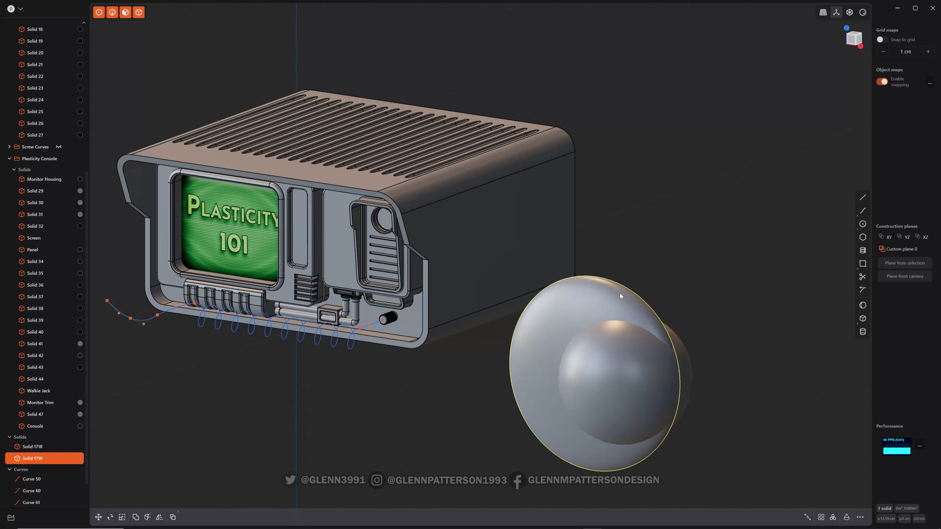
# Step: Preview Boolean difference and intersect between the flattened body and the sphere, and apply the Slice mode instead
pyautogui.keyDown('shift'); pyautogui.click(632, 383); pyautogui.keyUp('shift')
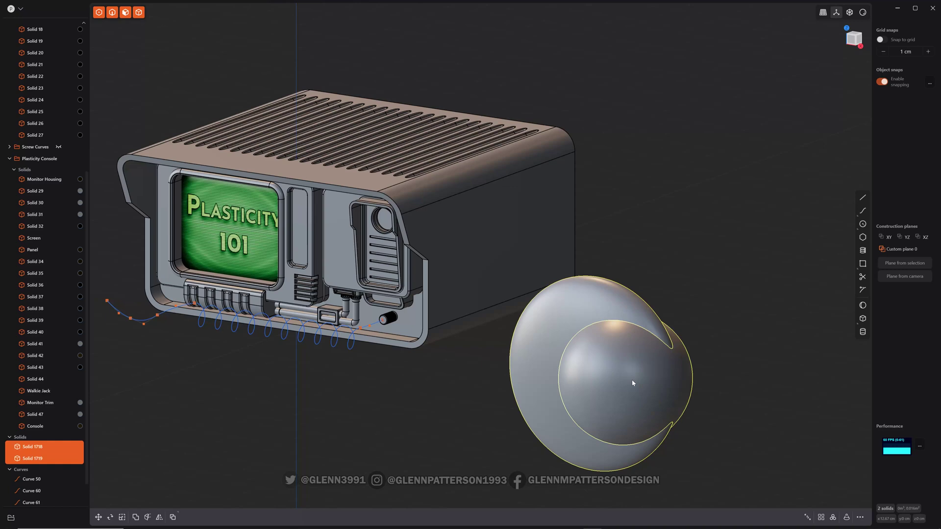
pyautogui.press('q')
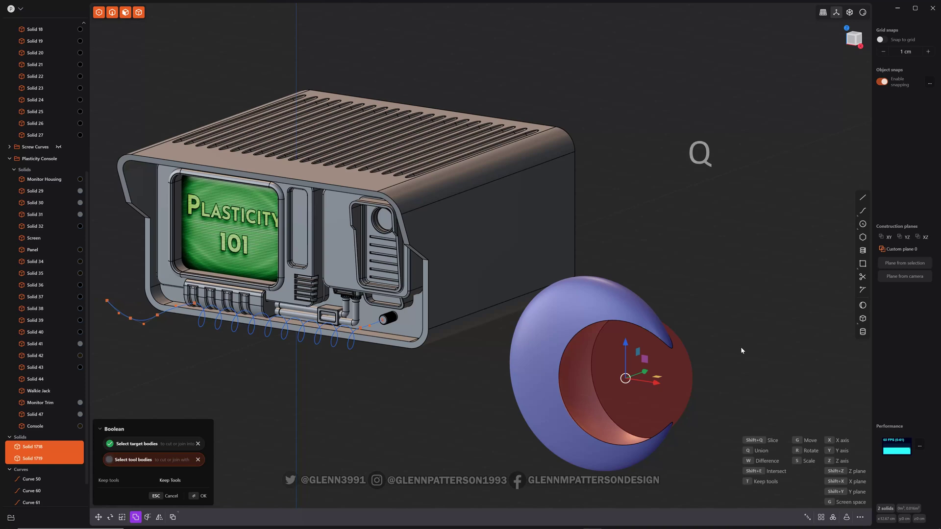
pyautogui.scroll(3, 740, 347)
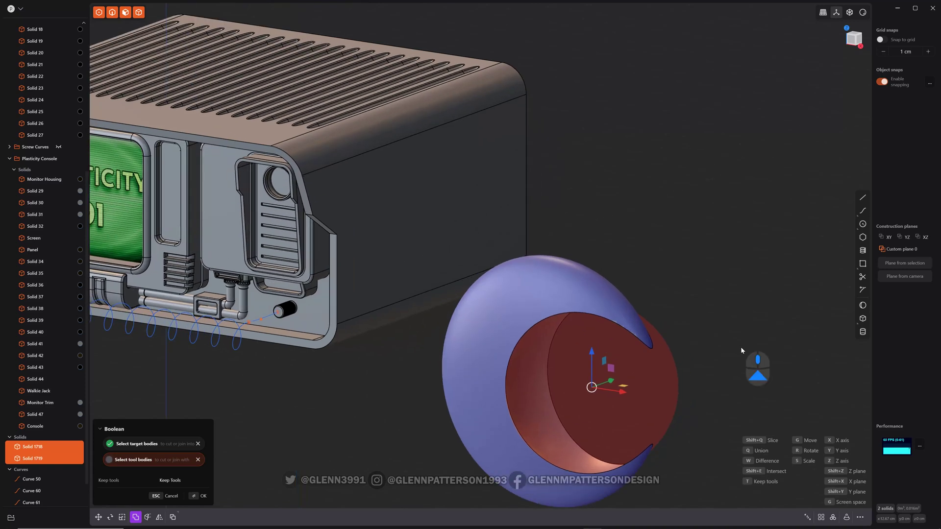
pyautogui.keyDown('shift'); pyautogui.moveTo(740, 346); pyautogui.dragTo(728, 173, button='middle'); pyautogui.keyUp('shift')
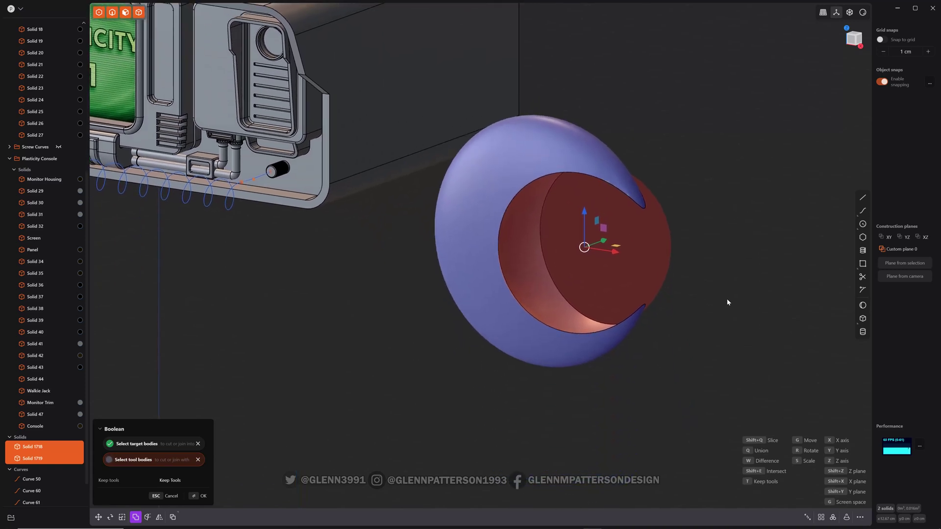
pyautogui.moveTo(728, 303)
pyautogui.mouseDown(button='middle')
pyautogui.moveTo(705, 318)
pyautogui.moveTo(659, 314)
pyautogui.moveTo(738, 310)
pyautogui.mouseUp(button='middle')
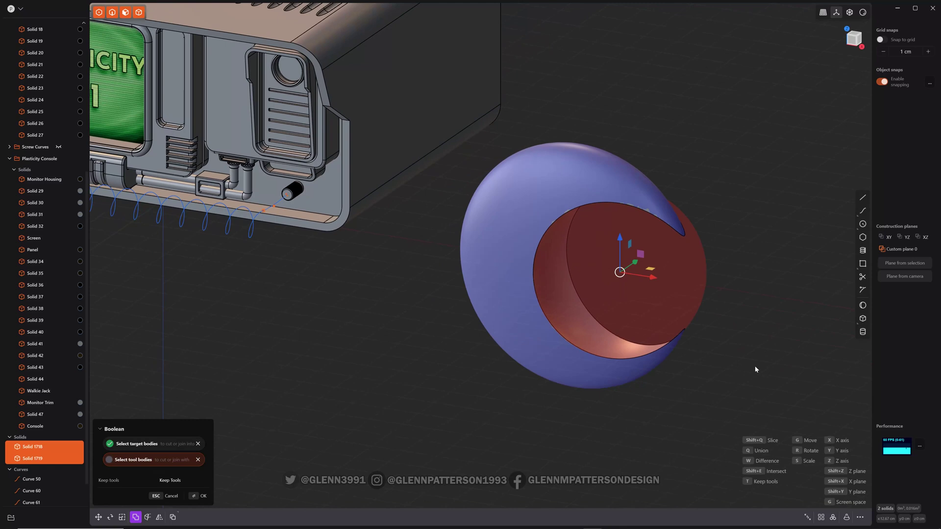
pyautogui.hotkey('shift', 'e')
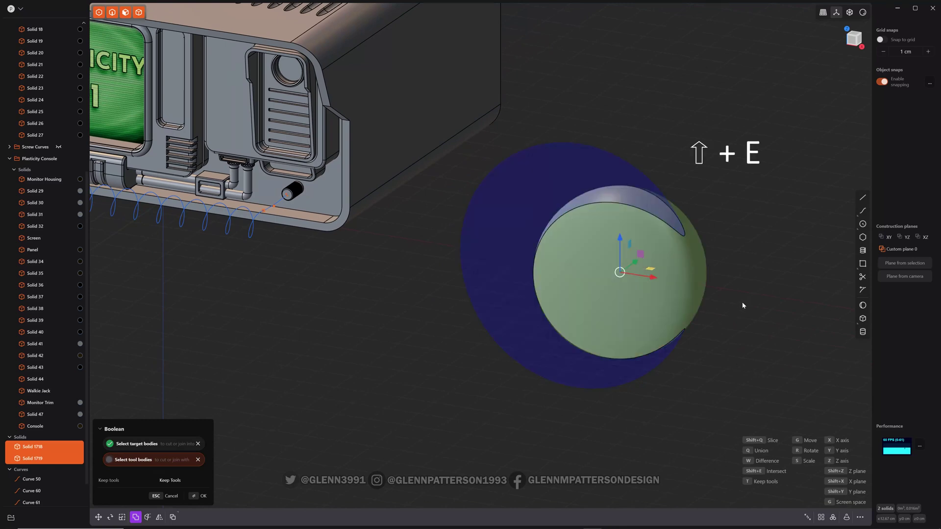
pyautogui.moveTo(762, 311); pyautogui.dragTo(731, 307, button='middle')
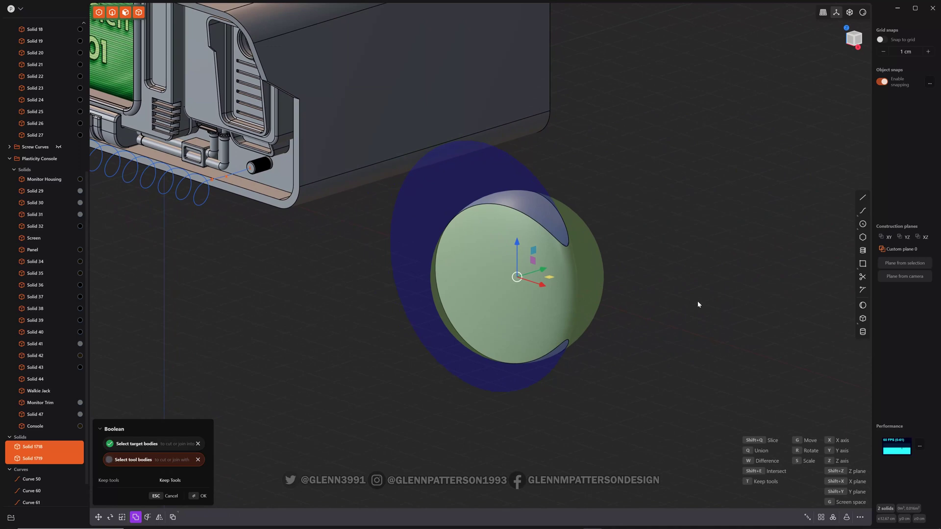
pyautogui.hotkey('shift', 'q')
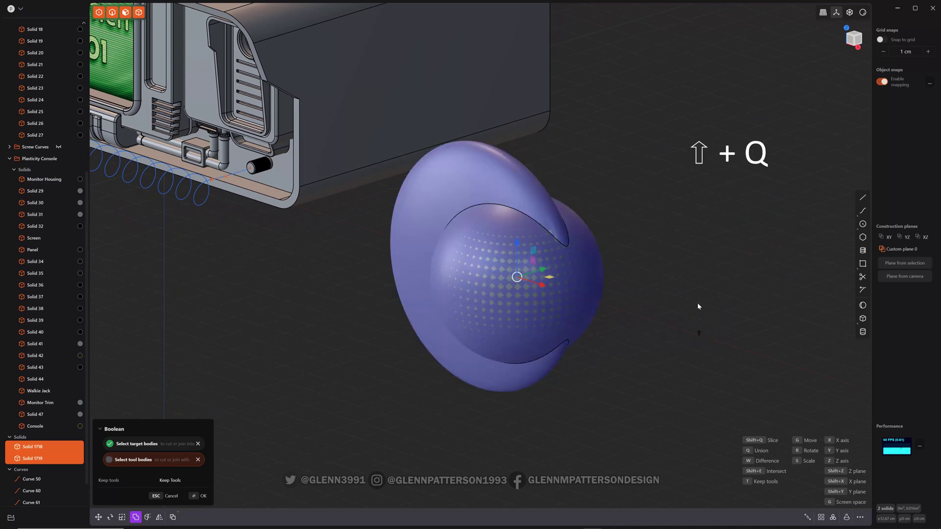
pyautogui.press('Return')
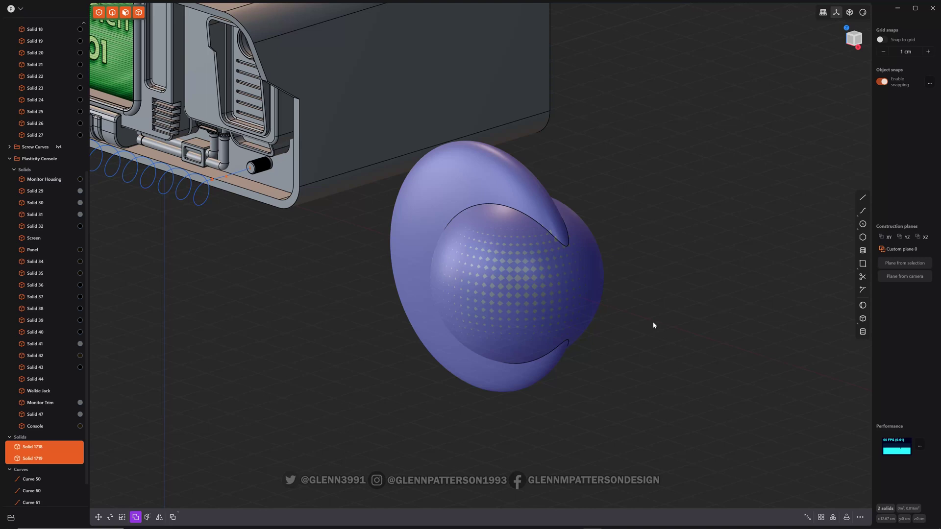
pyautogui.click(531, 294)
pyautogui.press('o')
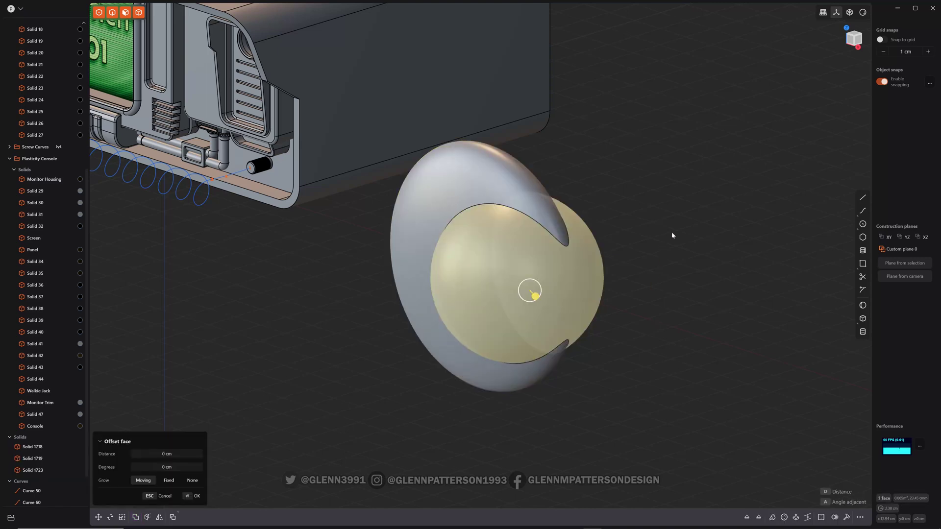
pyautogui.press('Escape')
# Step: Delete the original sphere from the sliced bodies and undo the deletion
pyautogui.click(584, 244)
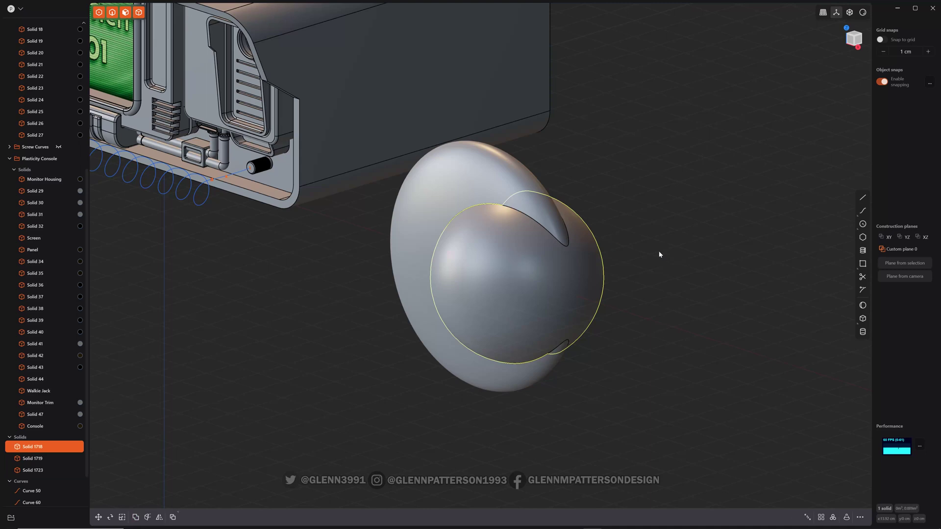
pyautogui.press('x')
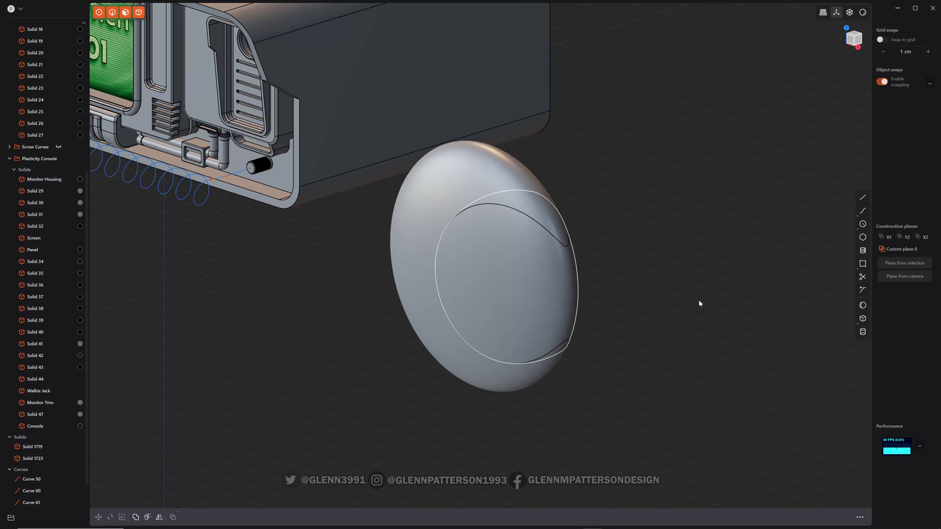
pyautogui.hotkey('ctrl', 'z')
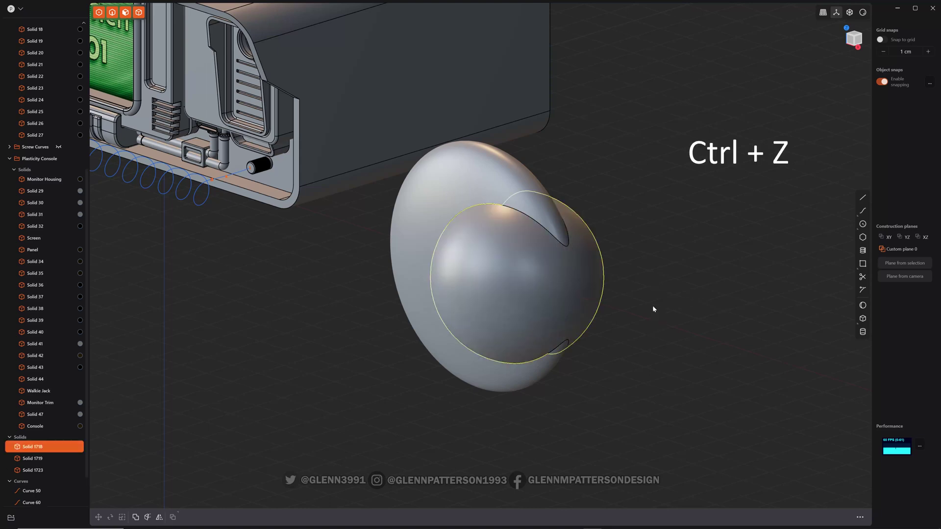
# Step: Move the sphere away from the sliced body along X and shift the cut-out piece about 0.084 cm along X
pyautogui.moveTo(652, 305); pyautogui.dragTo(683, 322, button='middle')
pyautogui.press('g')
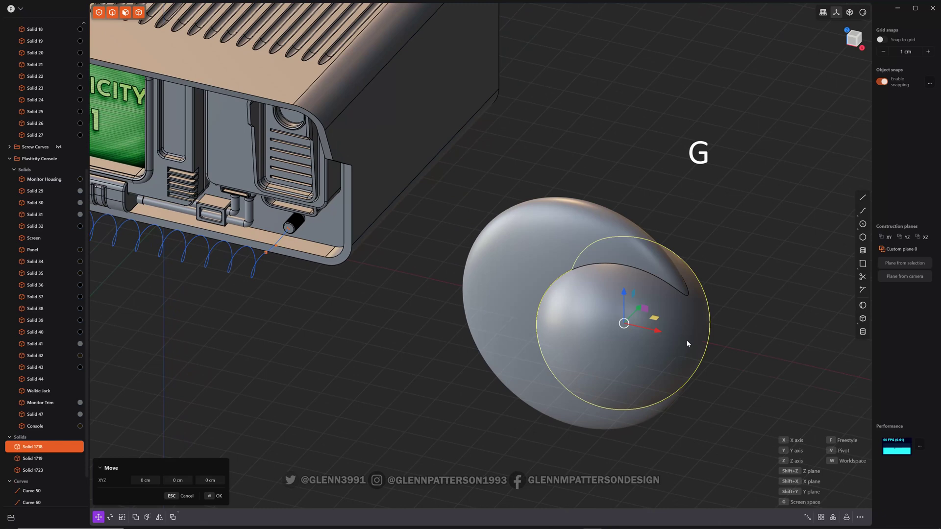
pyautogui.moveTo(660, 335); pyautogui.dragTo(819, 384)
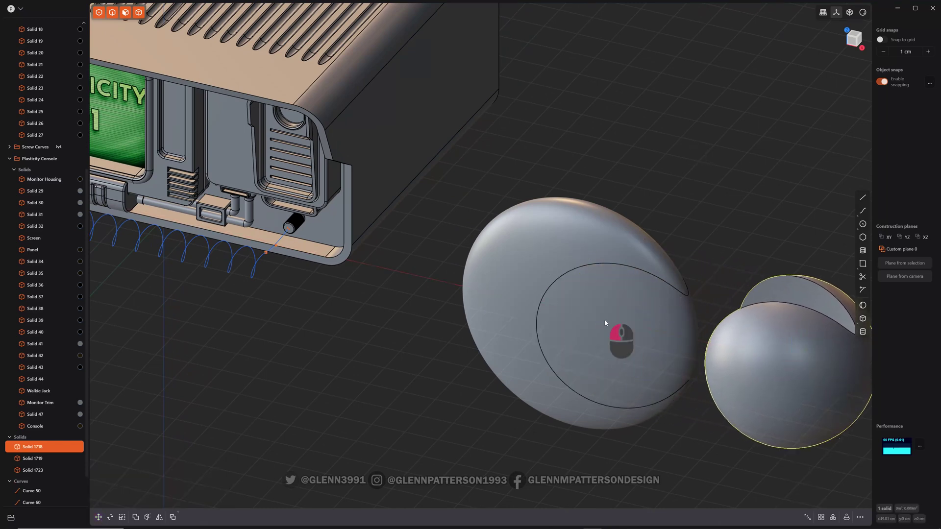
pyautogui.click(616, 329)
pyautogui.press('g')
pyautogui.moveTo(663, 331)
pyautogui.mouseDown()
pyautogui.moveTo(721, 350)
pyautogui.moveTo(654, 346)
pyautogui.mouseUp()
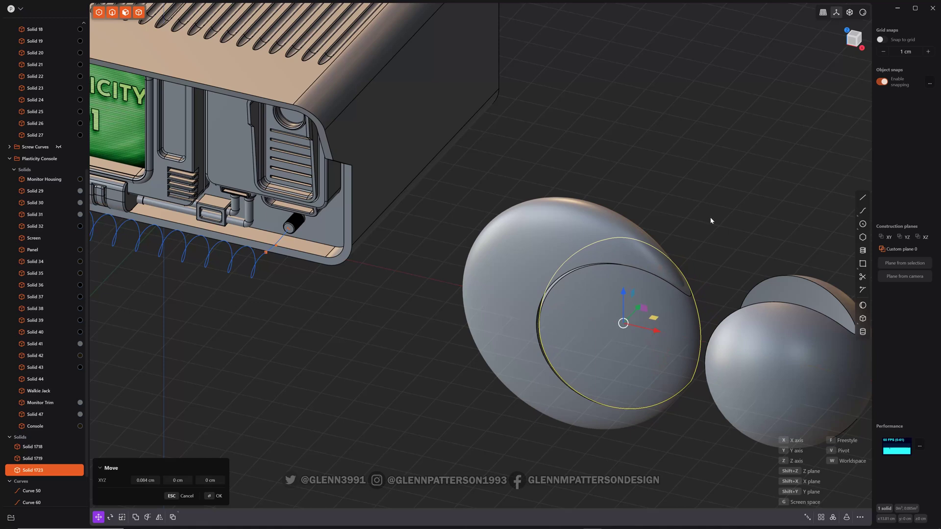
# Step: Undo the piece moves and the Boolean slice, back to the two overlapping solids
pyautogui.hotkey('ctrl', 'z')
pyautogui.hotkey('ctrl', 'z')
pyautogui.hotkey('ctrl', 'z')
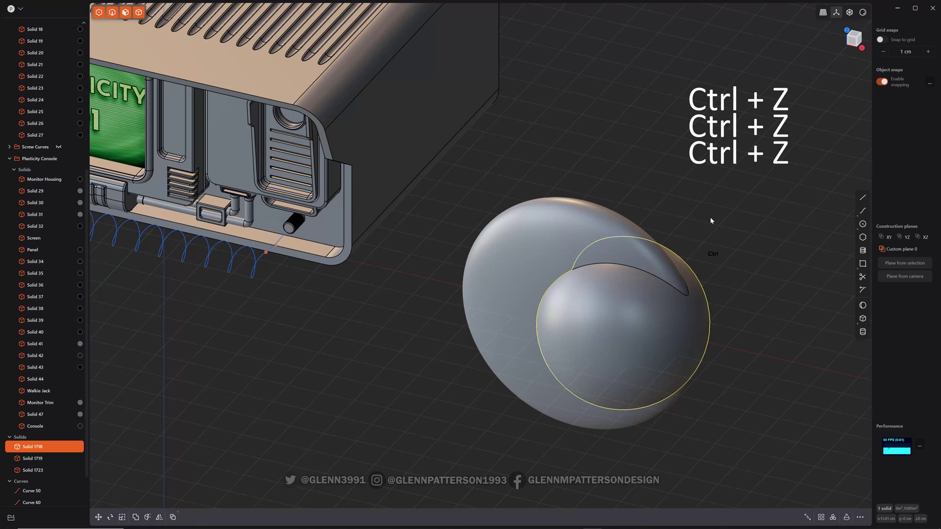
pyautogui.hotkey('ctrl', 'z')
pyautogui.hotkey('ctrl', 'z')
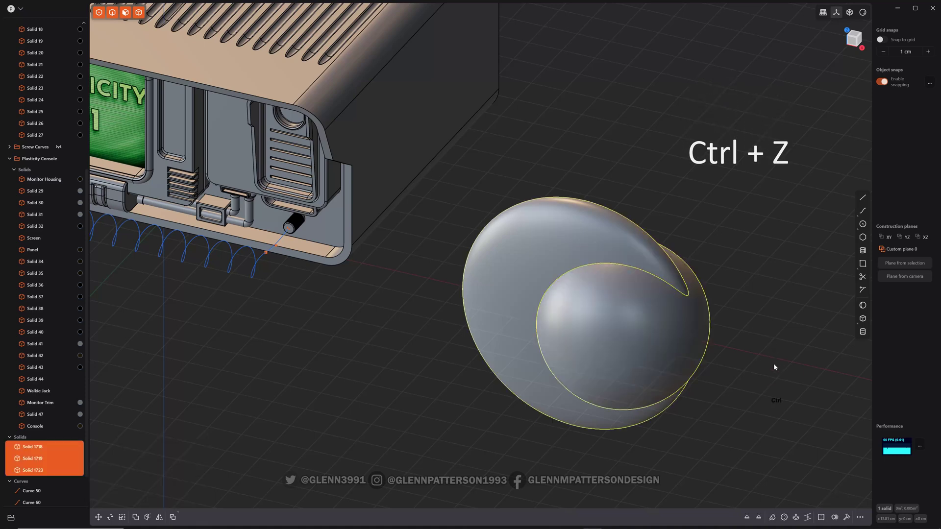
pyautogui.hotkey('ctrl', 'z')
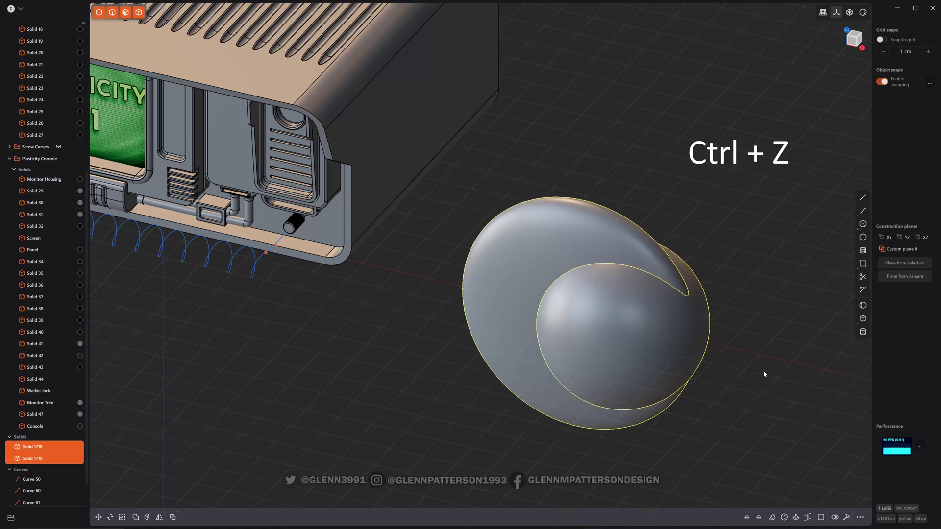
# Step: Subtract the sphere from the flattened body with a Boolean difference and undo the cut
pyautogui.moveTo(762, 374); pyautogui.dragTo(599, 358, button='middle')
pyautogui.press('q')
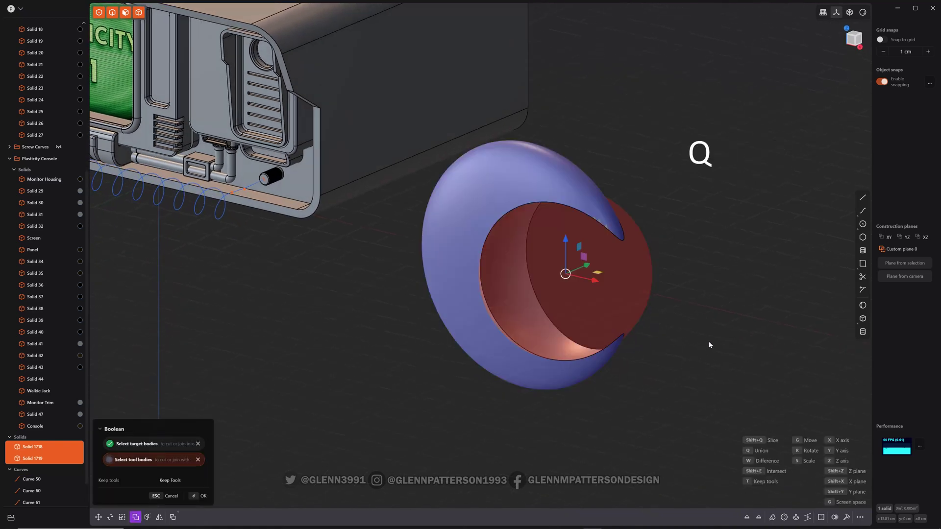
pyautogui.click(716, 288)
pyautogui.moveTo(704, 315)
pyautogui.mouseDown(button='middle')
pyautogui.moveTo(587, 280)
pyautogui.moveTo(525, 275)
pyautogui.moveTo(628, 311)
pyautogui.moveTo(698, 320)
pyautogui.mouseUp(button='middle')
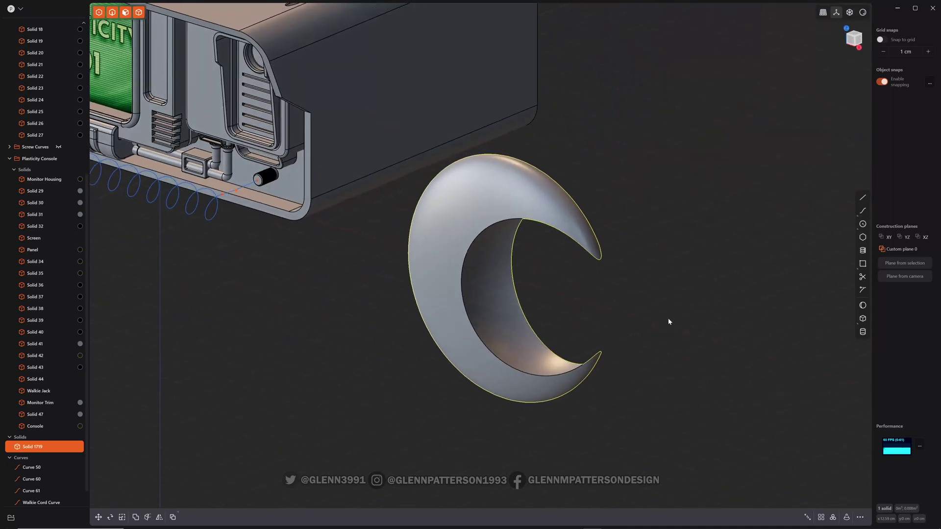
pyautogui.hotkey('ctrl', 'z')
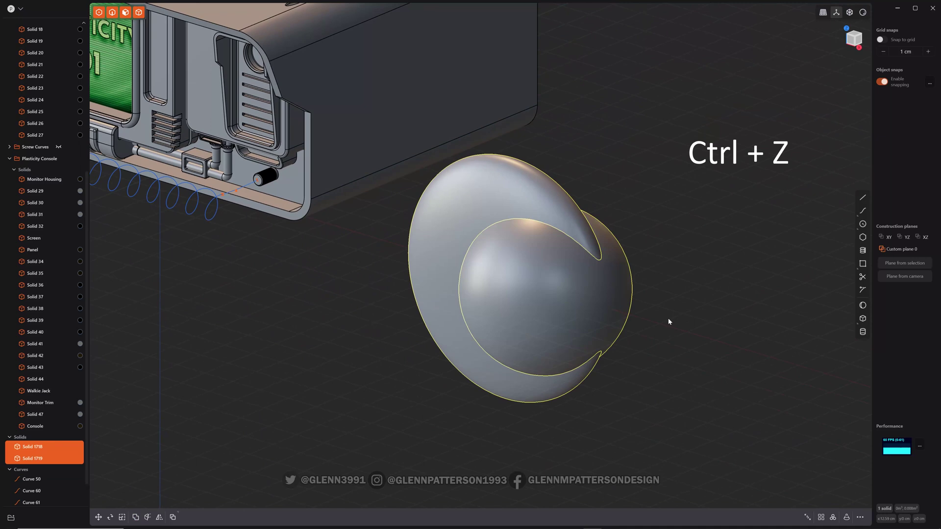
# Step: Intersect the flattened body and the sphere with a Boolean operation and undo the intersection
pyautogui.press('q')
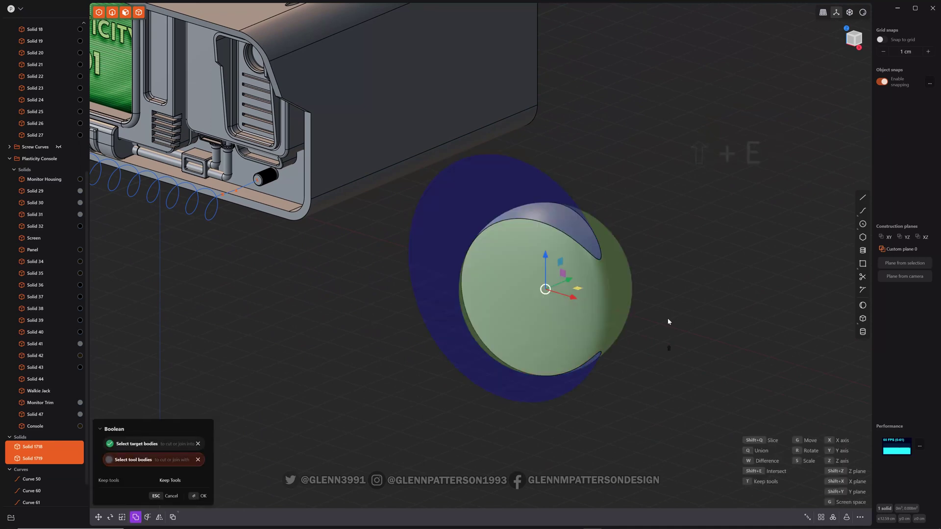
pyautogui.hotkey('shift', 'e')
pyautogui.press('Return')
pyautogui.moveTo(663, 343); pyautogui.dragTo(683, 348, button='middle')
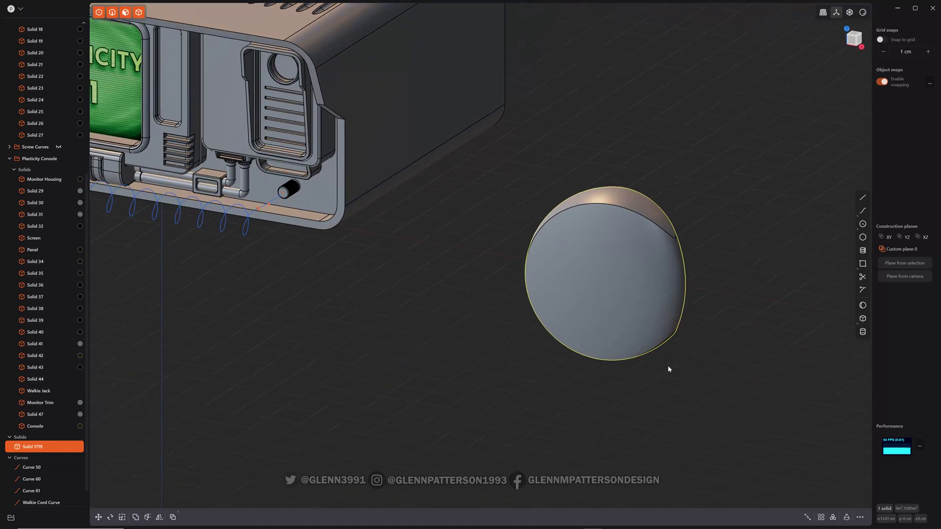
pyautogui.hotkey('ctrl', 'z')
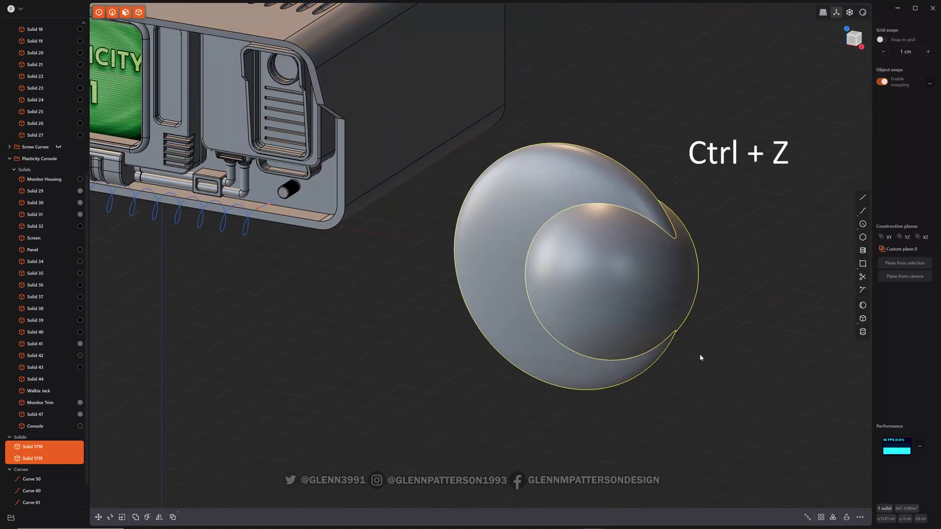
# Step: Subtract the sphere from the flattened body with a Boolean difference, shifting the sphere slightly outward along X and switching its gizmo to scaling
pyautogui.press('q')
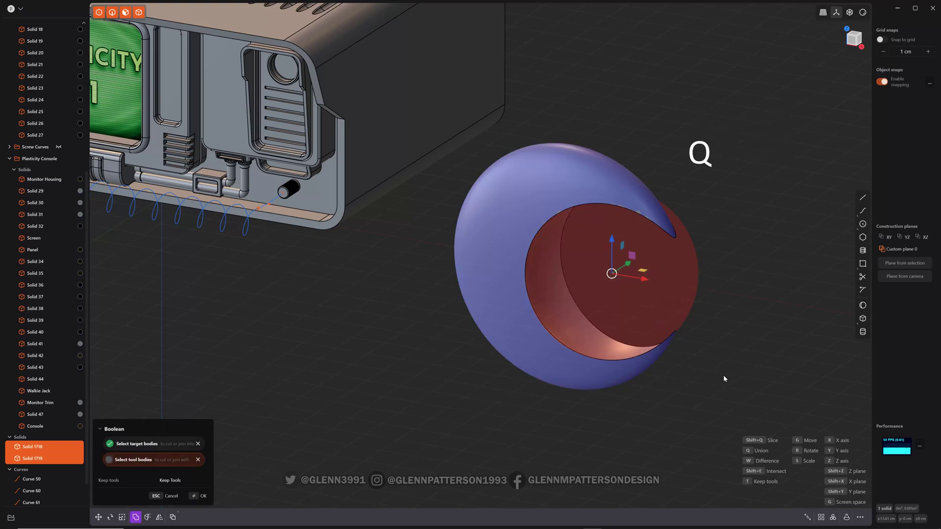
pyautogui.moveTo(724, 379)
pyautogui.mouseDown(button='middle')
pyautogui.moveTo(720, 389)
pyautogui.moveTo(708, 378)
pyautogui.mouseUp(button='middle')
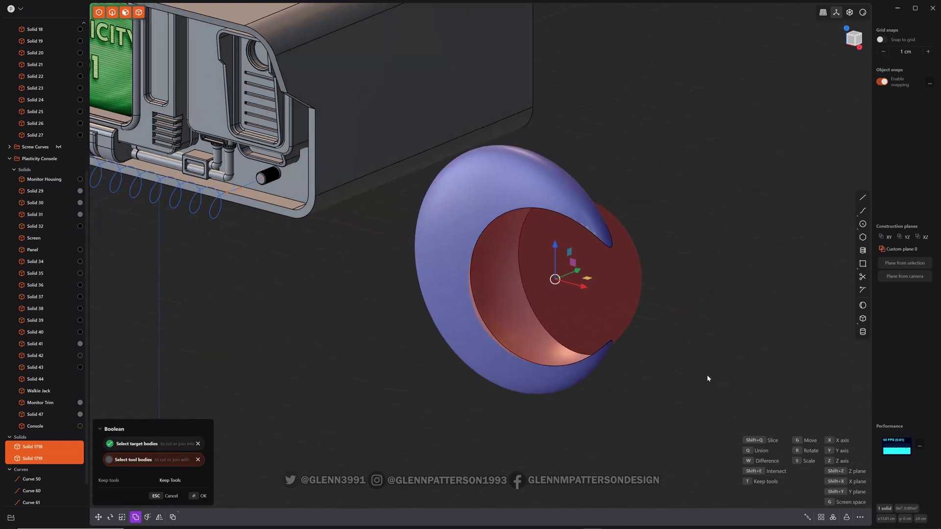
pyautogui.moveTo(583, 289)
pyautogui.mouseDown()
pyautogui.moveTo(642, 316)
pyautogui.moveTo(561, 290)
pyautogui.moveTo(589, 302)
pyautogui.moveTo(586, 275)
pyautogui.moveTo(574, 278)
pyautogui.moveTo(596, 274)
pyautogui.moveTo(588, 277)
pyautogui.mouseUp()
pyautogui.press('s')
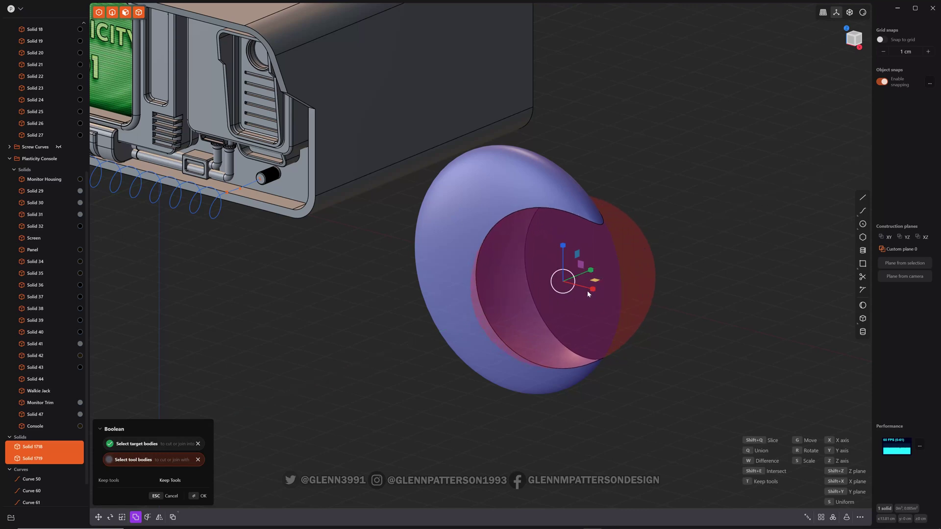
pyautogui.moveTo(669, 373)
pyautogui.mouseDown(button='middle')
pyautogui.moveTo(686, 388)
pyautogui.moveTo(715, 381)
pyautogui.moveTo(670, 372)
pyautogui.mouseUp(button='middle')
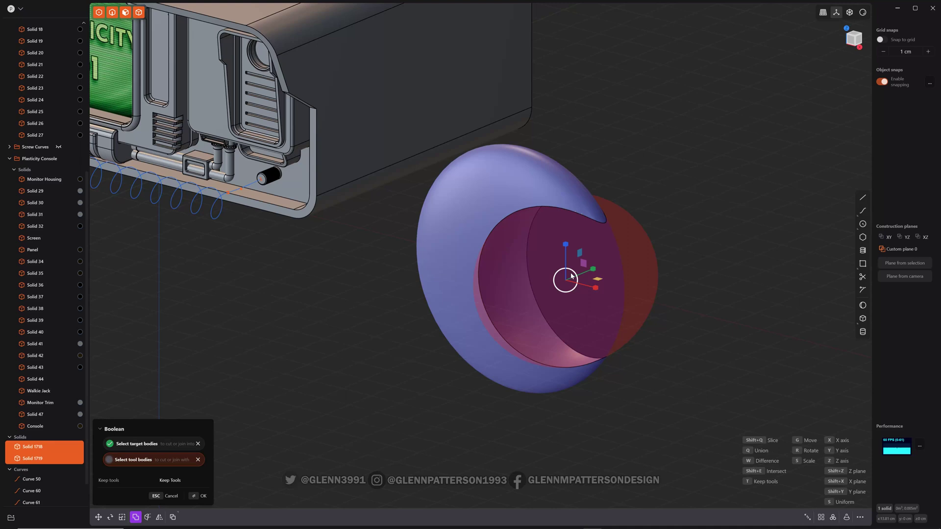
pyautogui.press('Return')
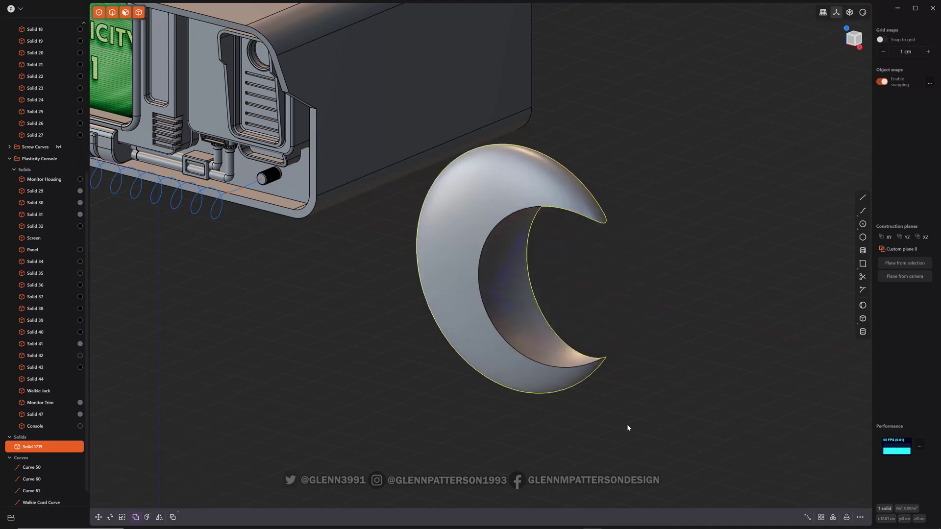